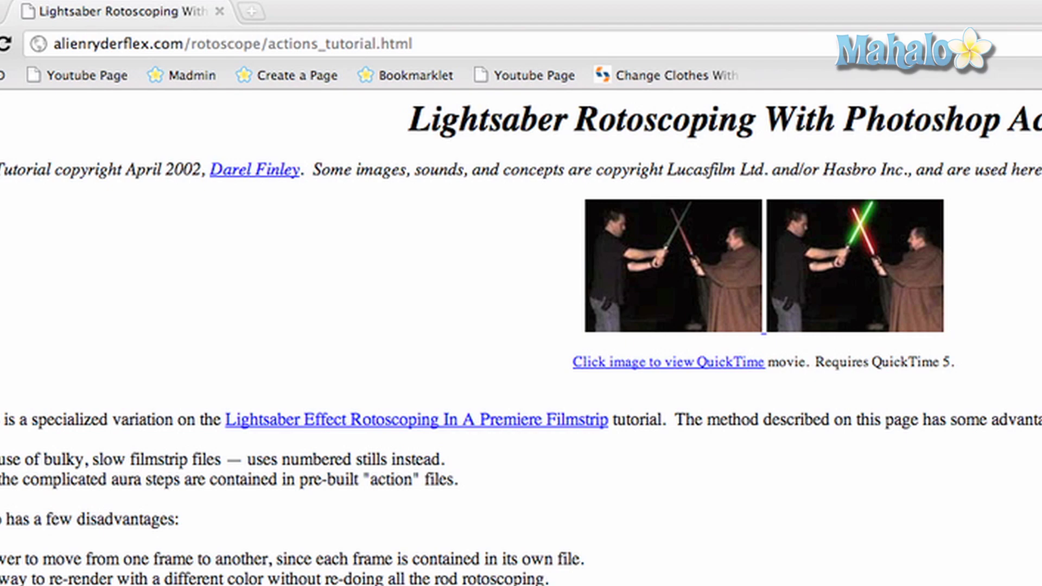
- Review the tutorial's Install Actions section and the saber_actions.zip download, then switch to Finder
scroll(521, 326, "down", 4)
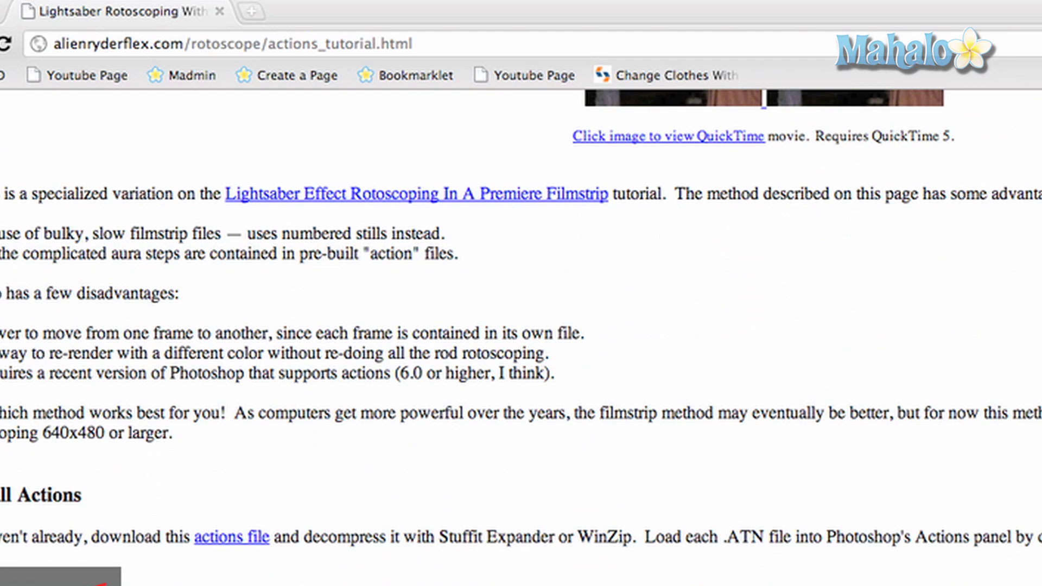
scroll(521, 326, "up", 5)
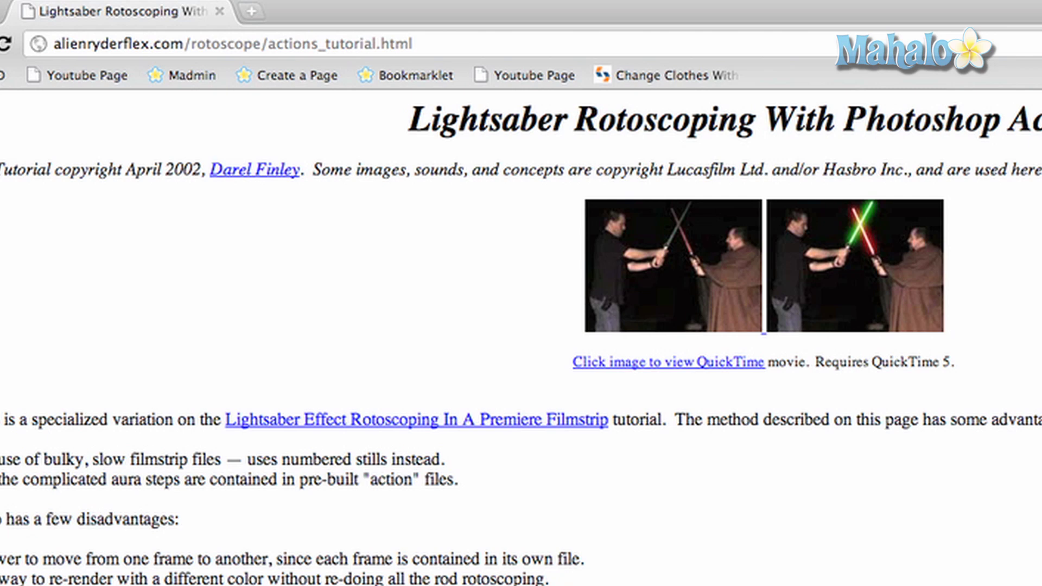
scroll(247, 540, "down", 4)
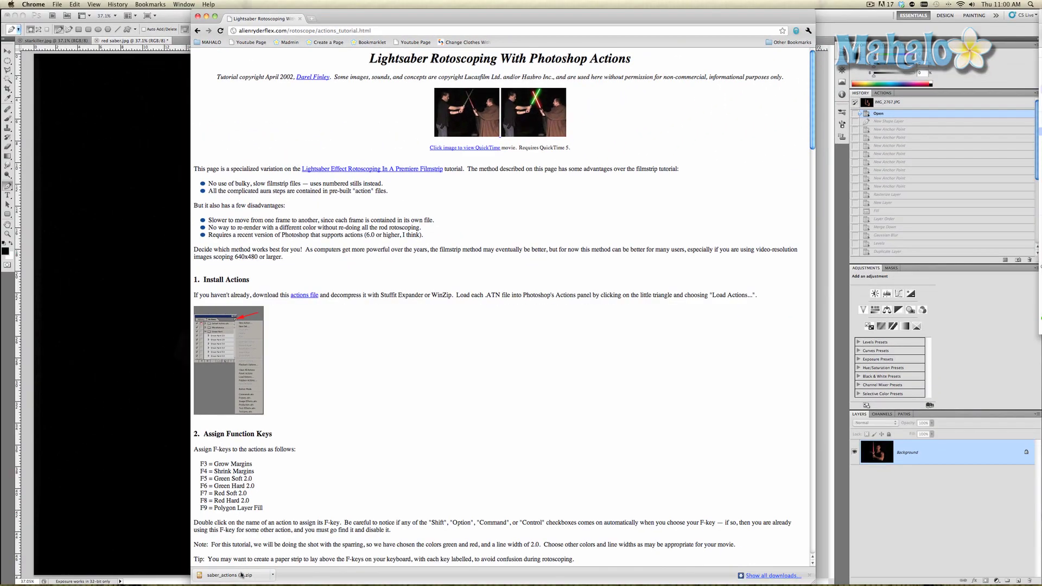
left_click(242, 575)
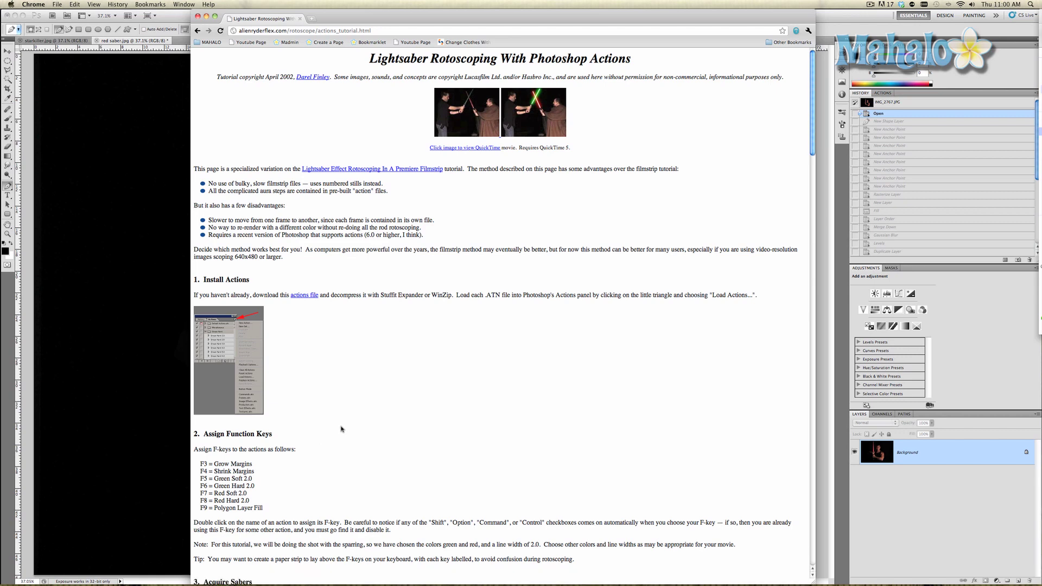
key("super+Tab")
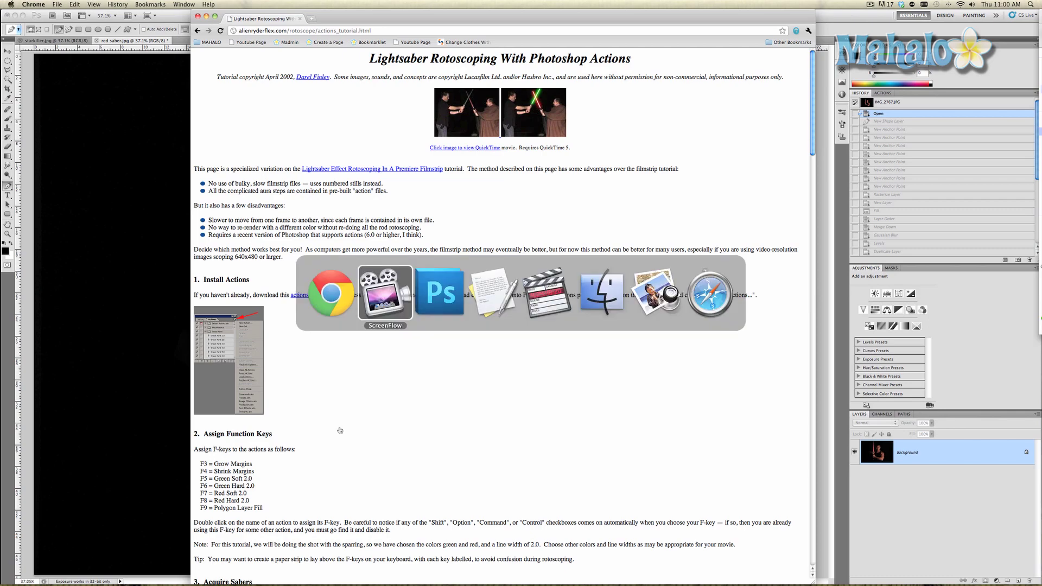
key("super+Tab")
key("super+Tab")
key("super+Tab")
key("super+Tab")
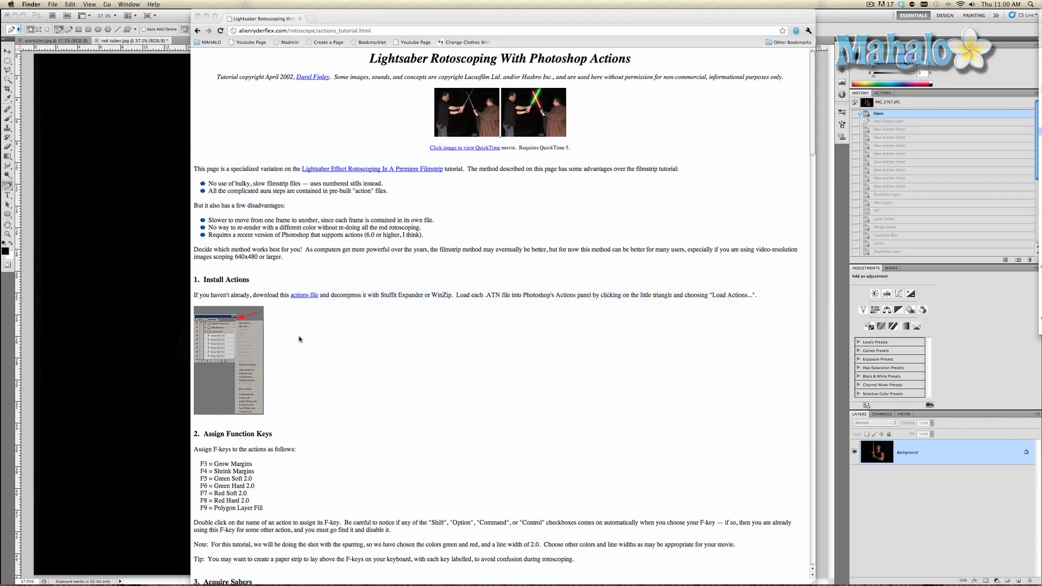
- Check the .atn files in Documents/saber_actions in a new Finder window, then return to Photoshop
key("super+n")
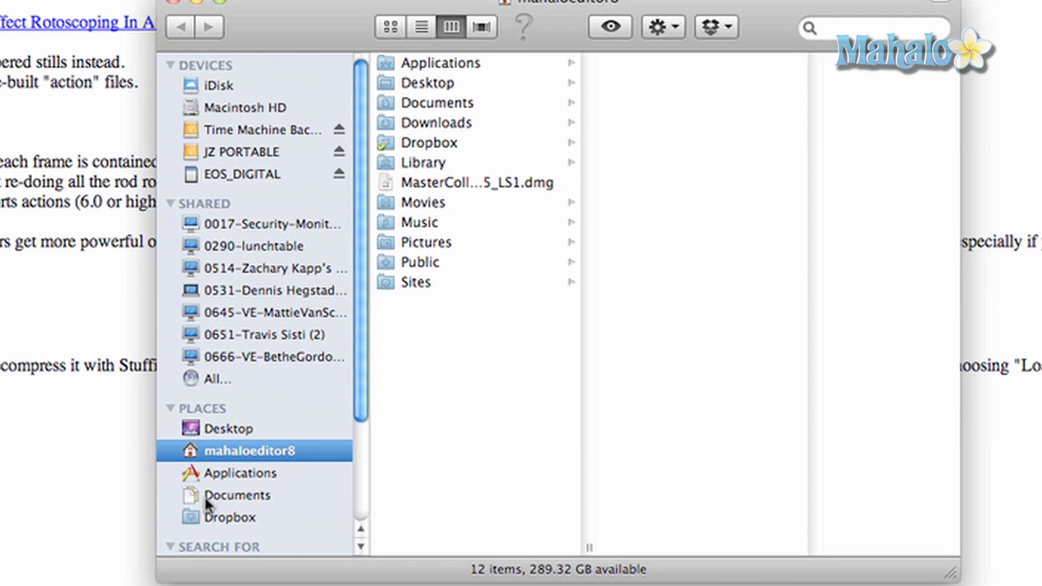
left_click(206, 503)
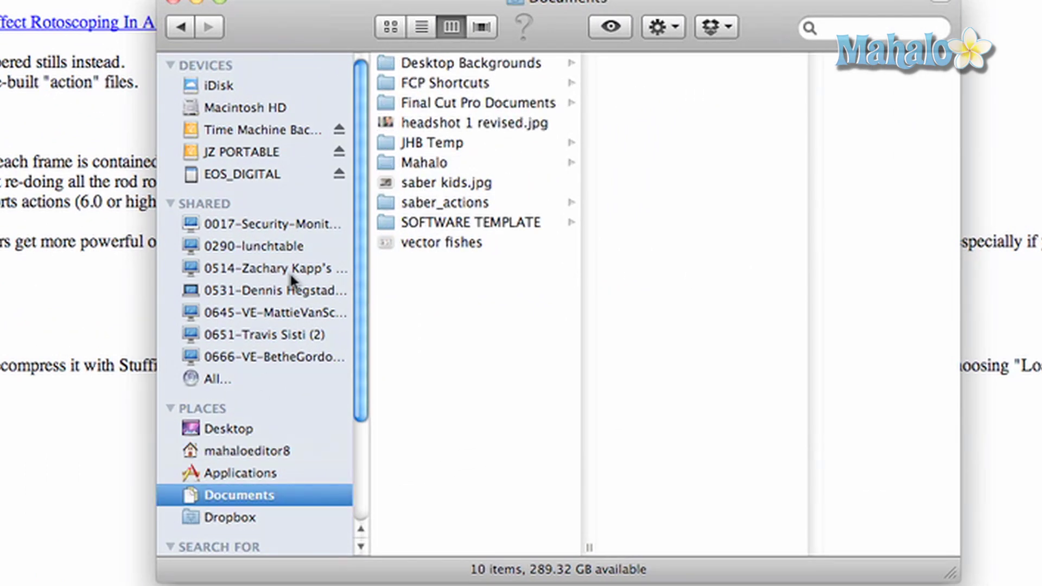
left_click(426, 203)
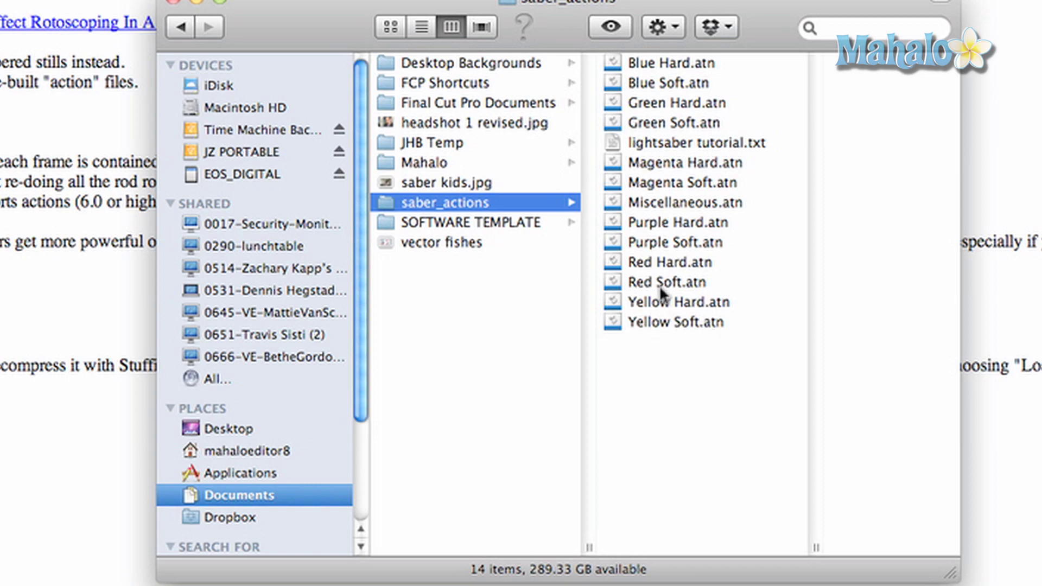
left_click(173, 2)
key("super+Tab")
key("super+Tab")
key("super+Tab")
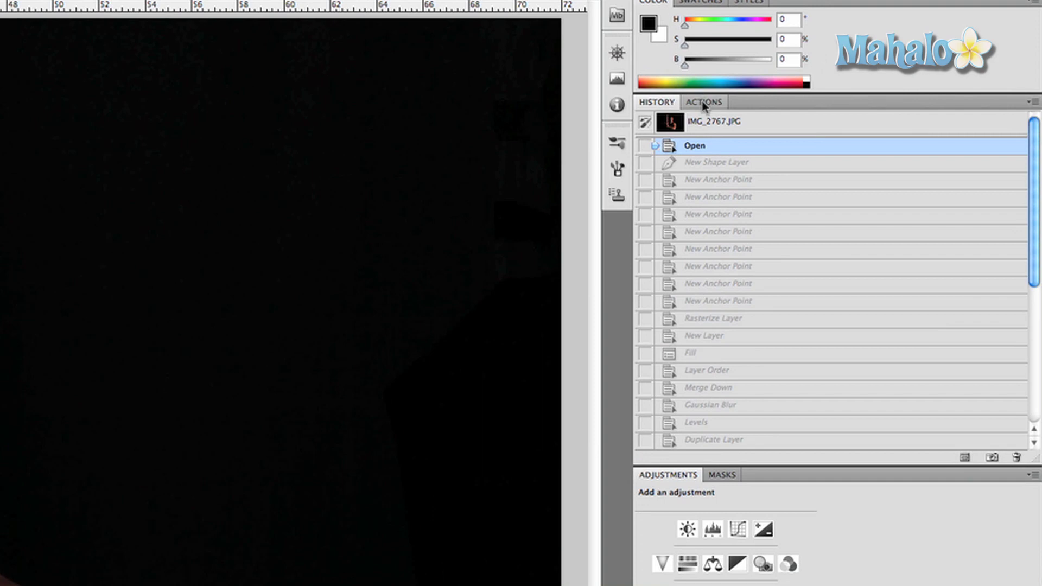
- Load Blue Hard.atn through Yellow Soft.atn with Load Actions in the Actions panel
left_click(703, 103)
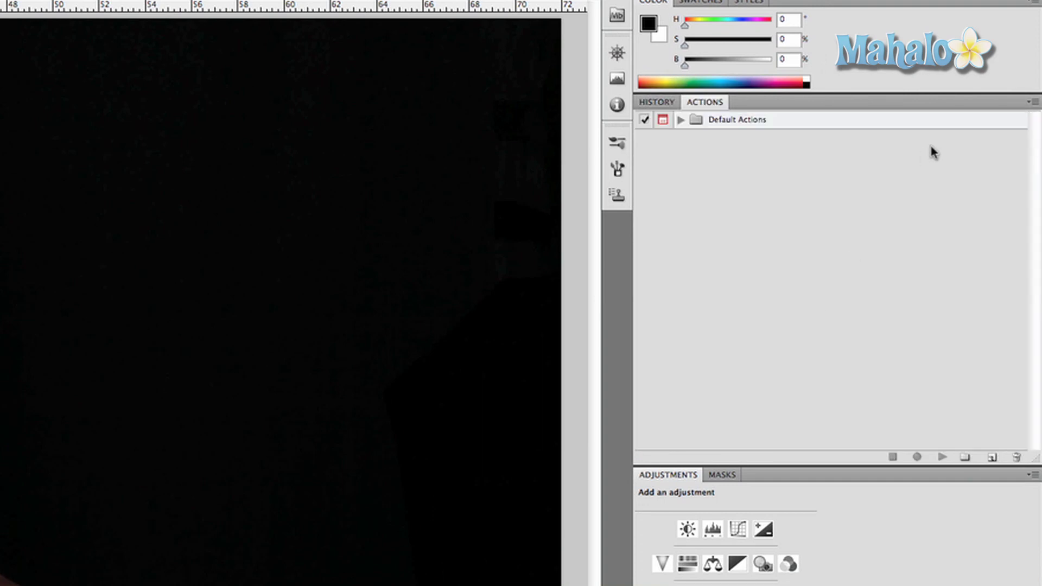
left_click(1029, 104)
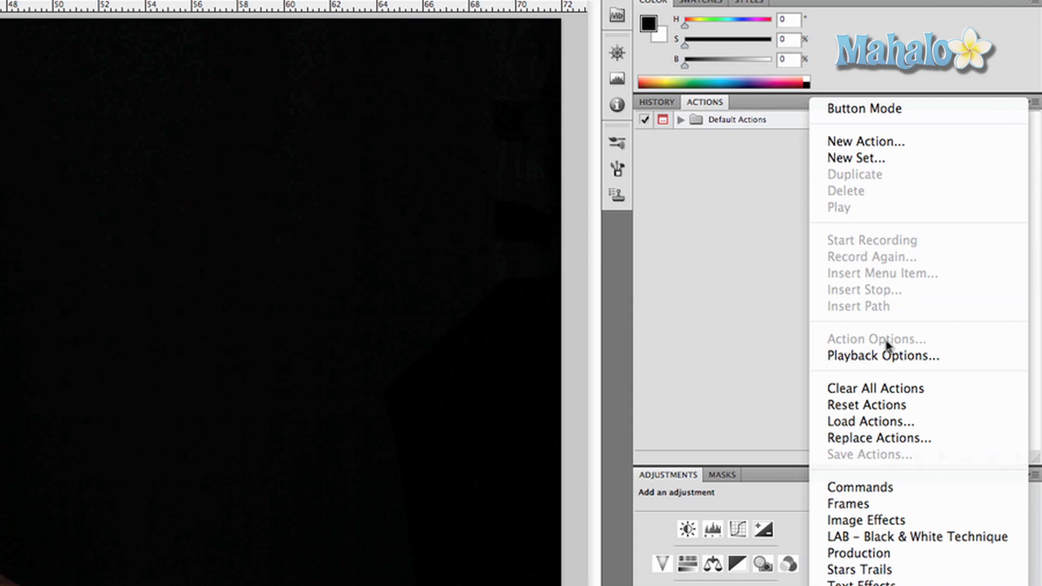
left_click(868, 423)
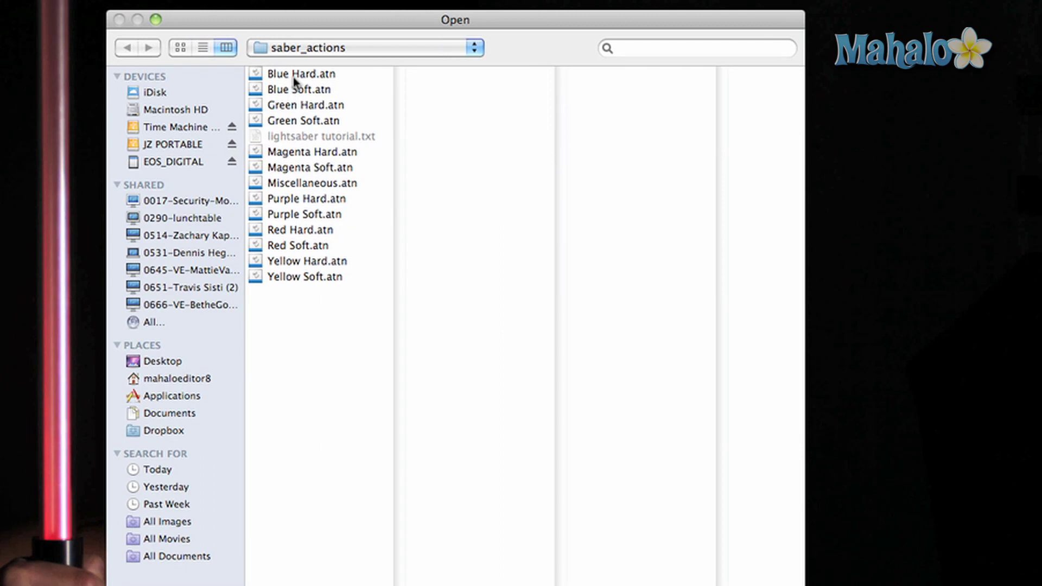
left_click(296, 81)
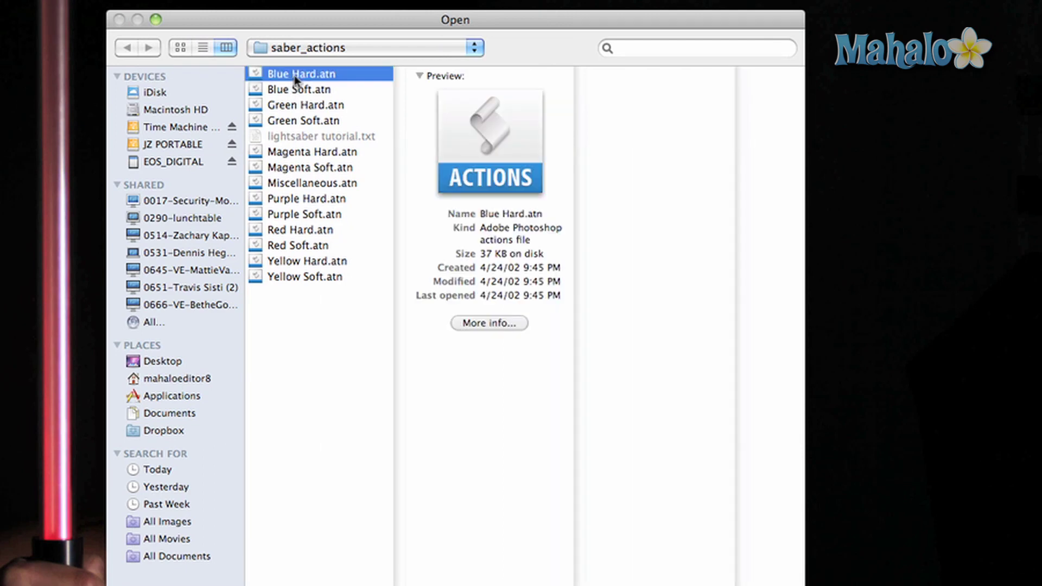
left_click(312, 278, "shift")
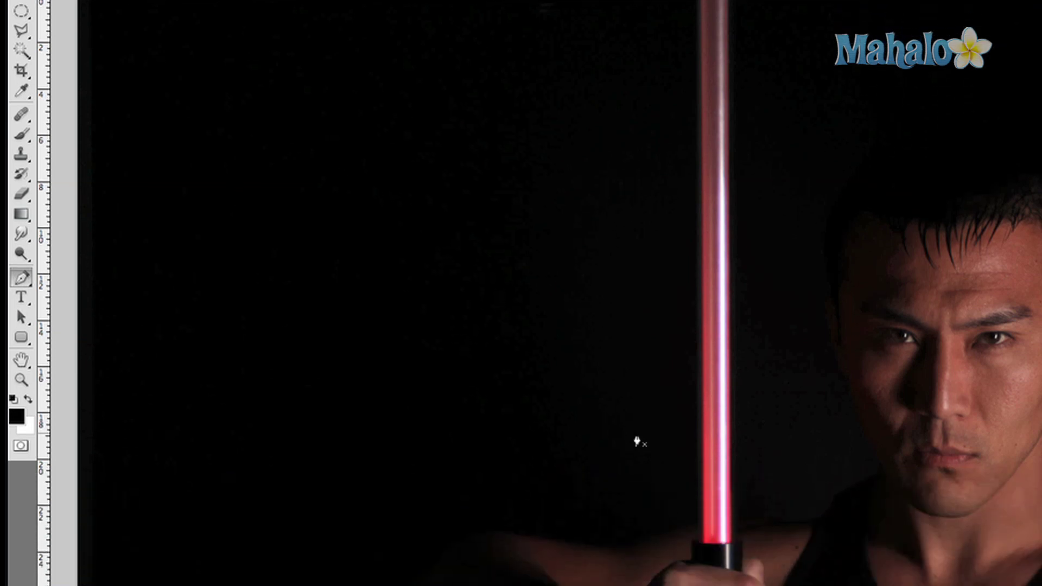
- Trace the Pen path with anchors across the hilt top to its right edge
scroll(718, 495, "up", 2)
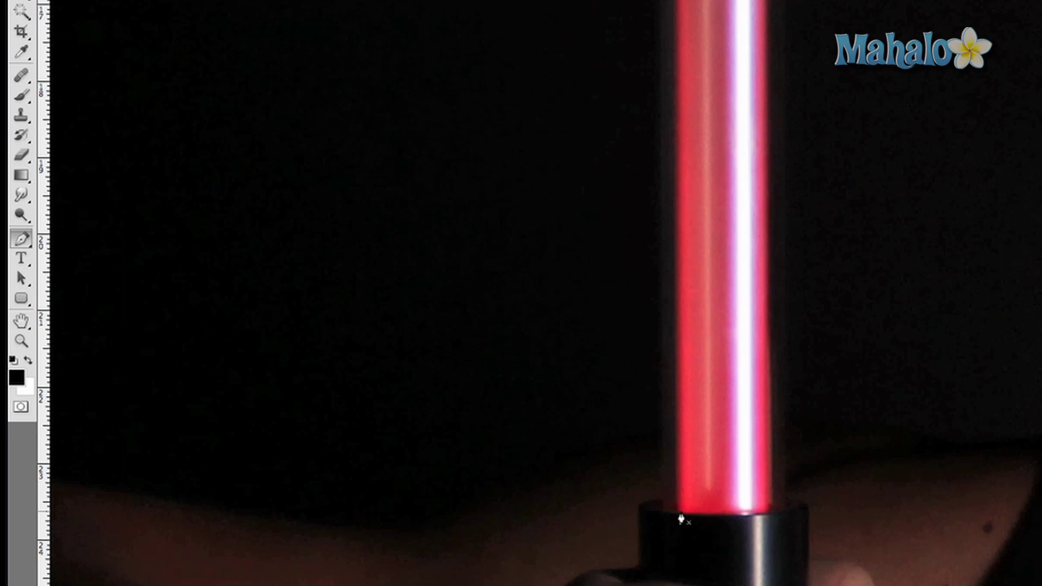
left_click(677, 509)
left_click(684, 512)
left_click(702, 513)
left_click(732, 514)
left_click(752, 514)
left_click(767, 513)
left_click(771, 502)
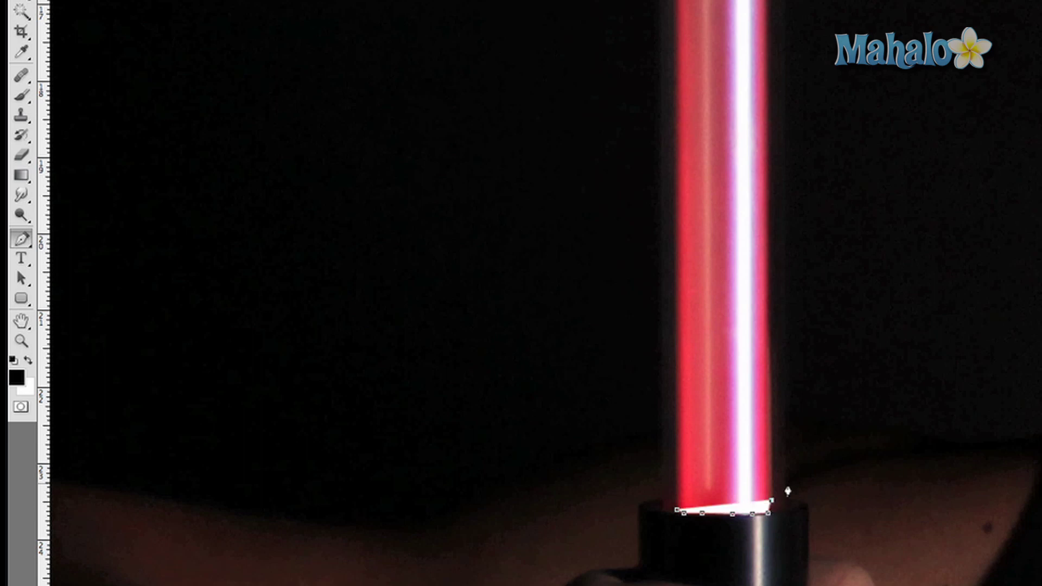
- Extend the outline to the blade's top corners at the photo edge, close it, and deselect the path
scroll(784, 421, "up", 2)
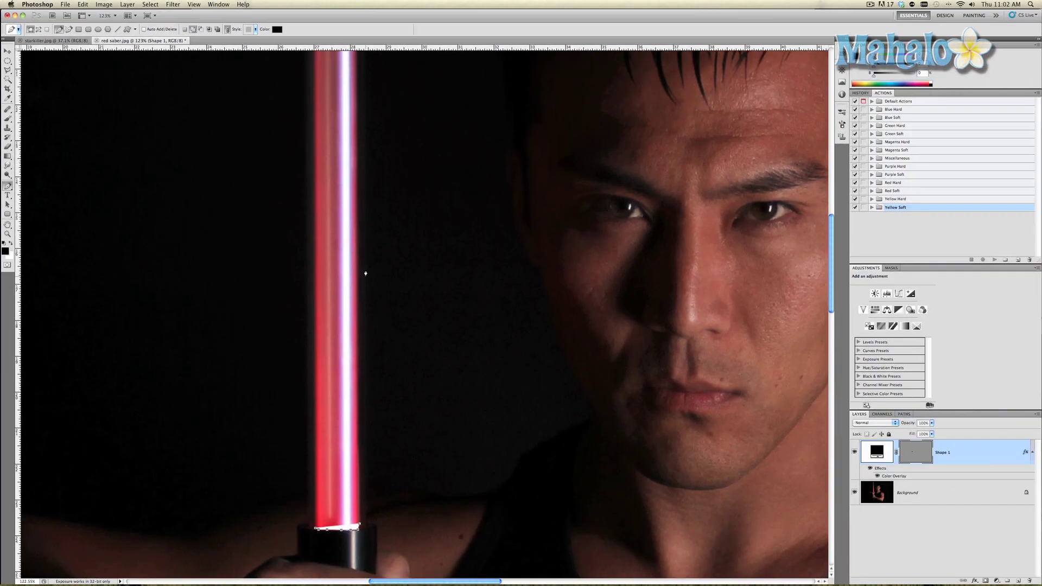
scroll(366, 273, "up", 7)
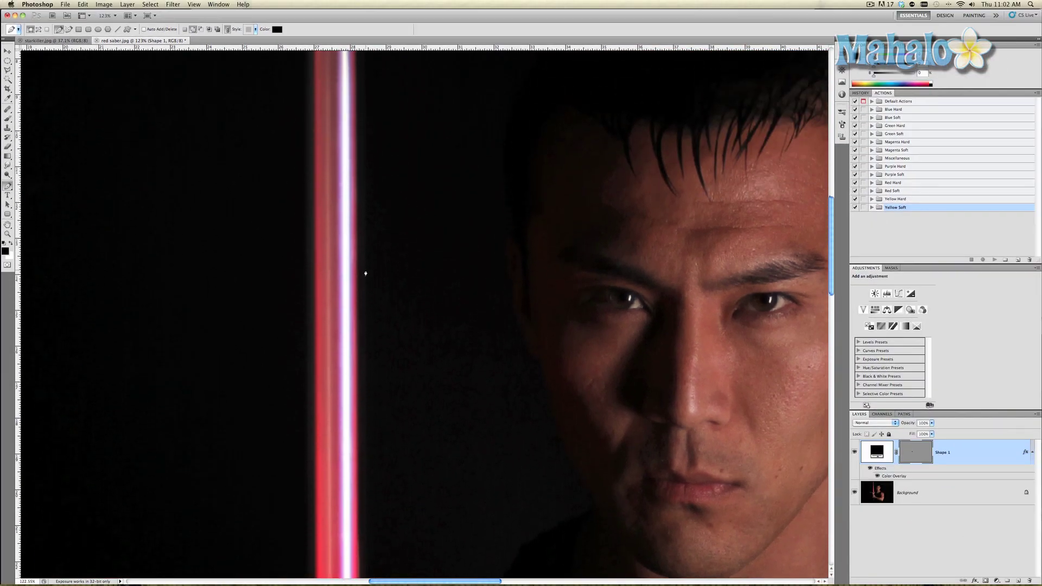
scroll(365, 273, "up", 7)
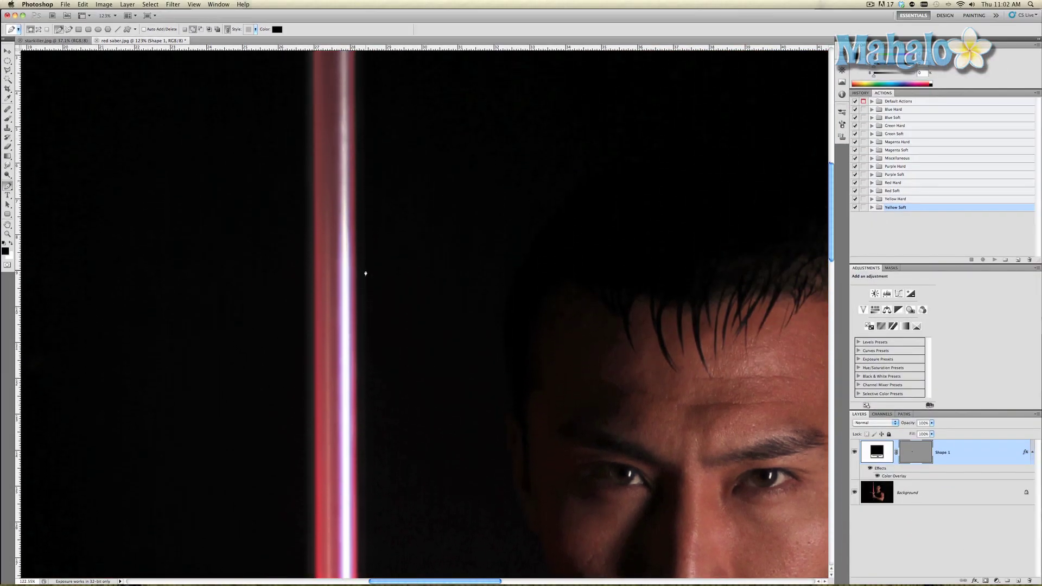
scroll(365, 273, "up", 4)
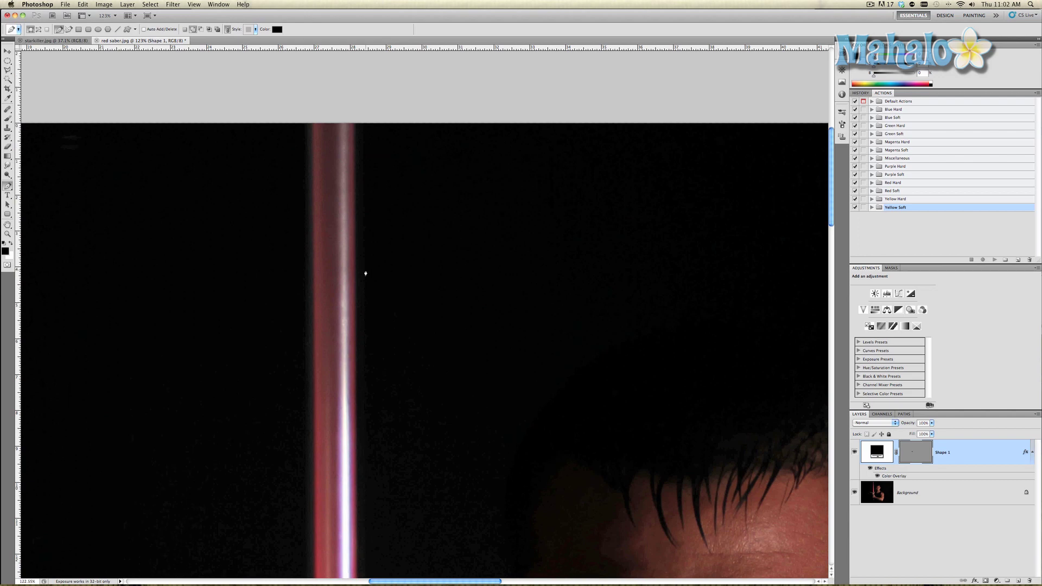
left_click(354, 126)
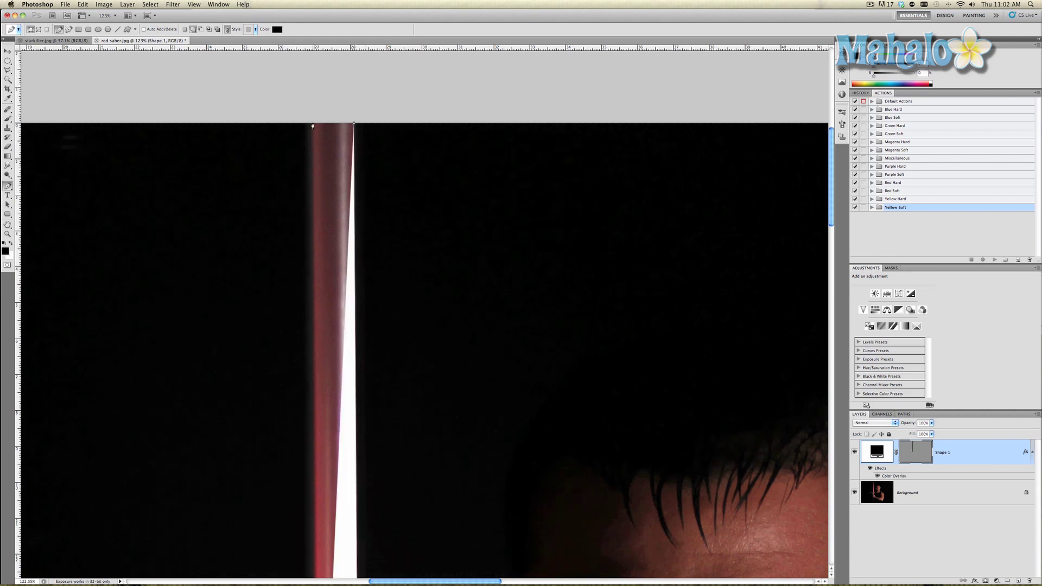
left_click(312, 126)
scroll(315, 138, "down", 5)
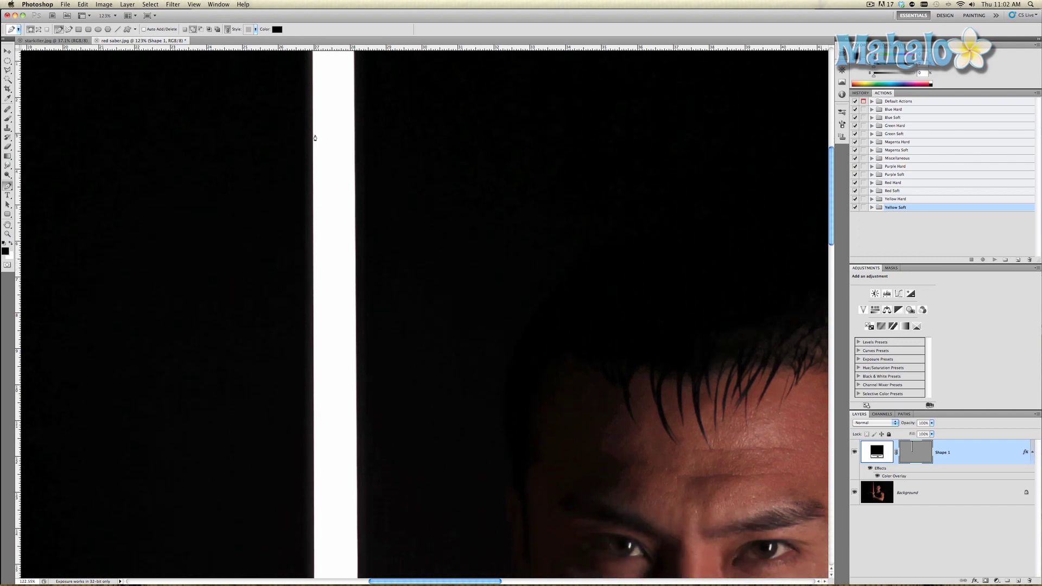
scroll(315, 138, "down", 6)
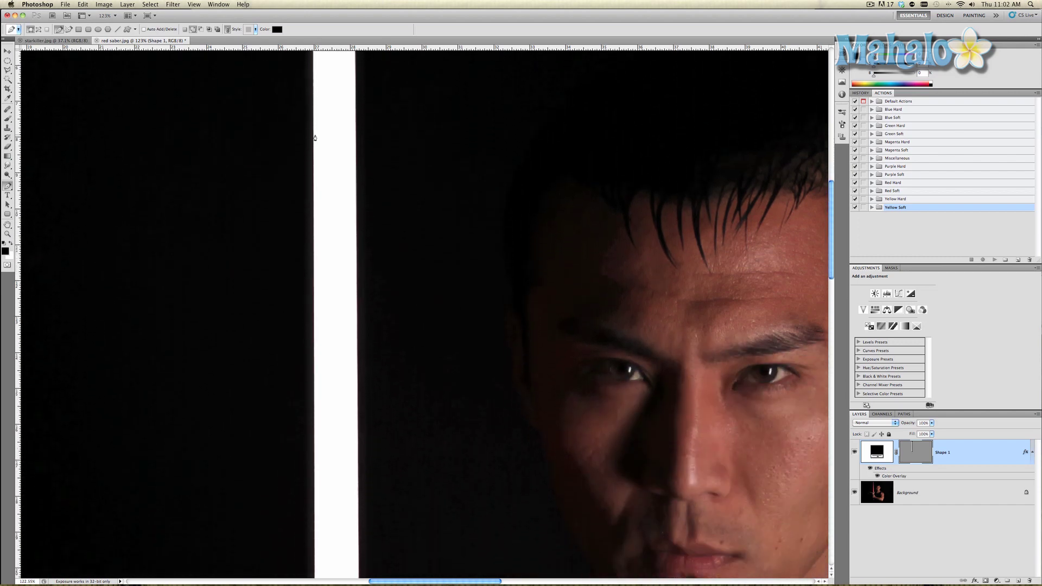
scroll(315, 137, "down", 6)
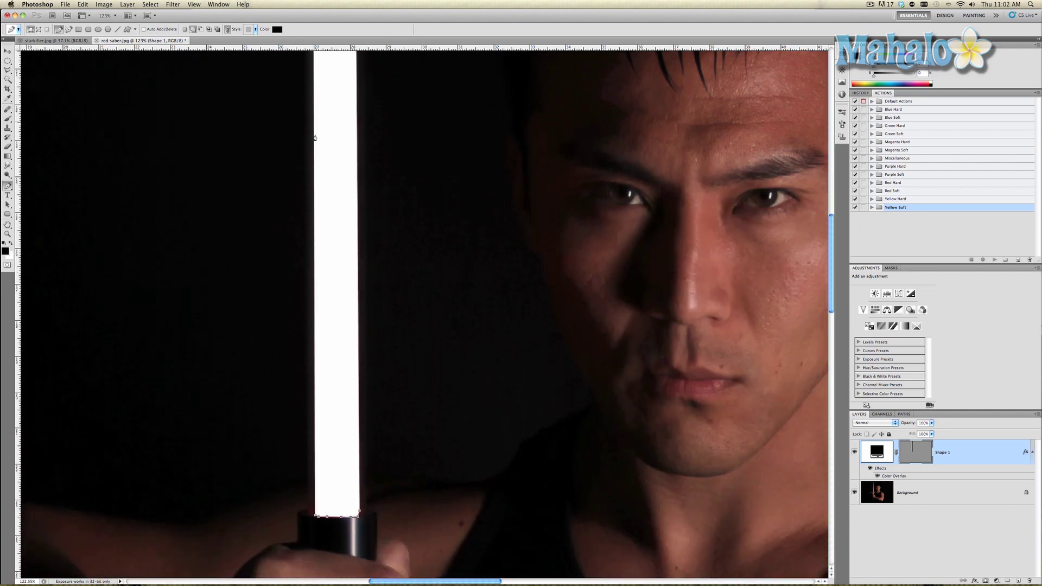
scroll(315, 138, "down", 2)
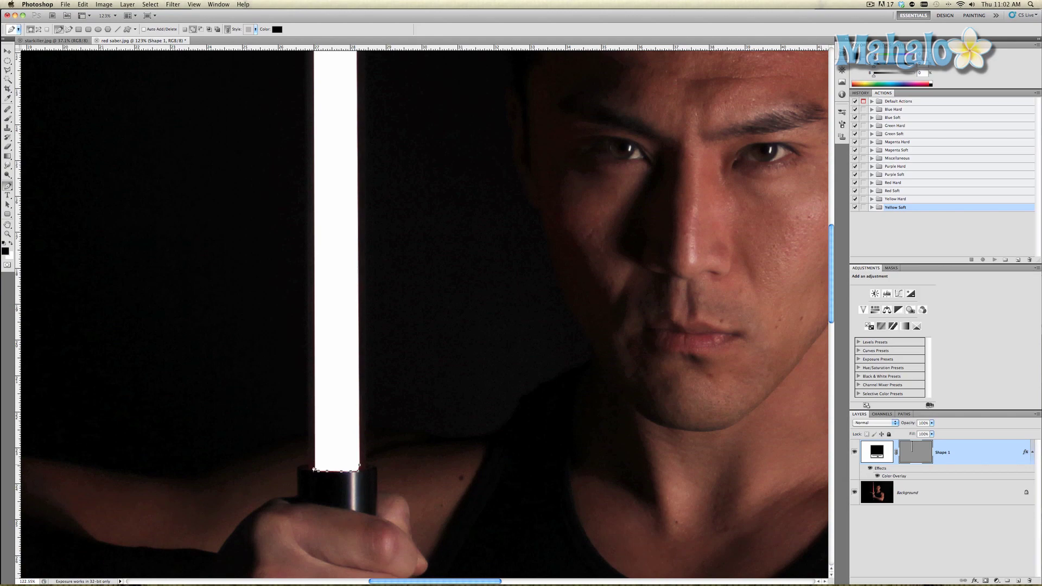
key("Return")
- Fit the whole photo on screen and select Red Soft 10.0 inside the Red Soft action set
key("super+0")
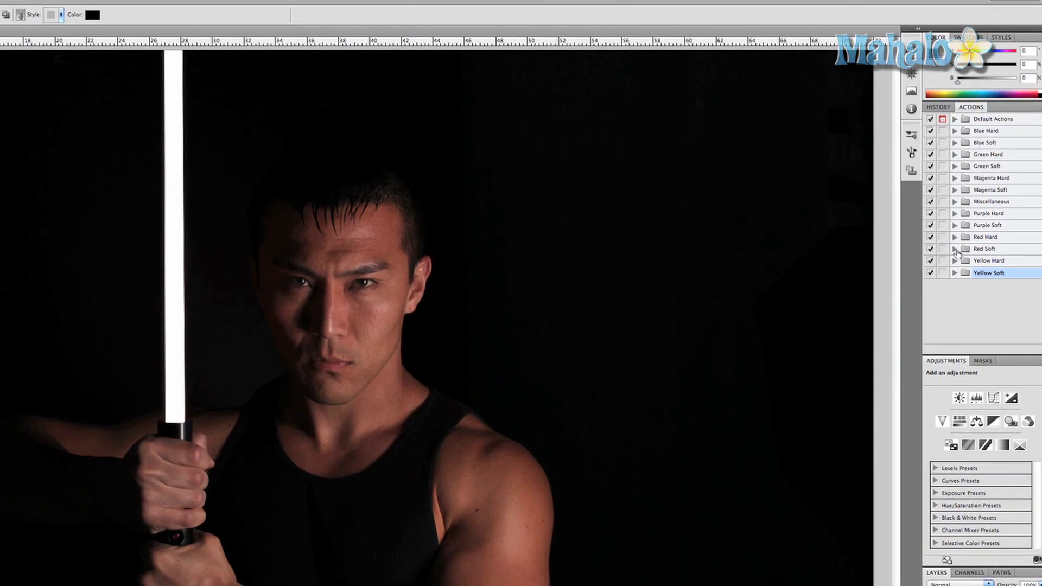
left_click(954, 249)
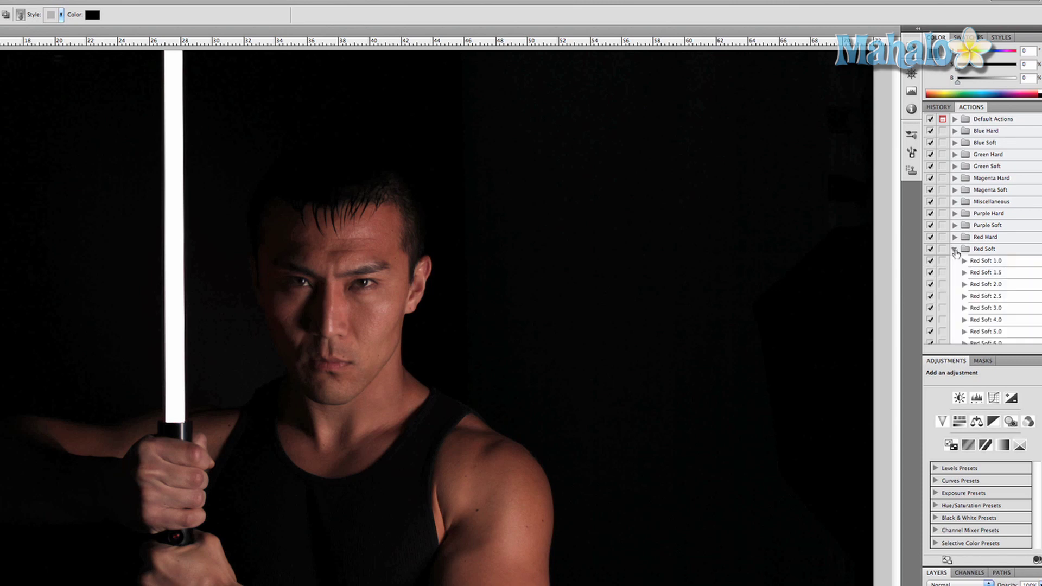
scroll(1001, 266, "down", 2)
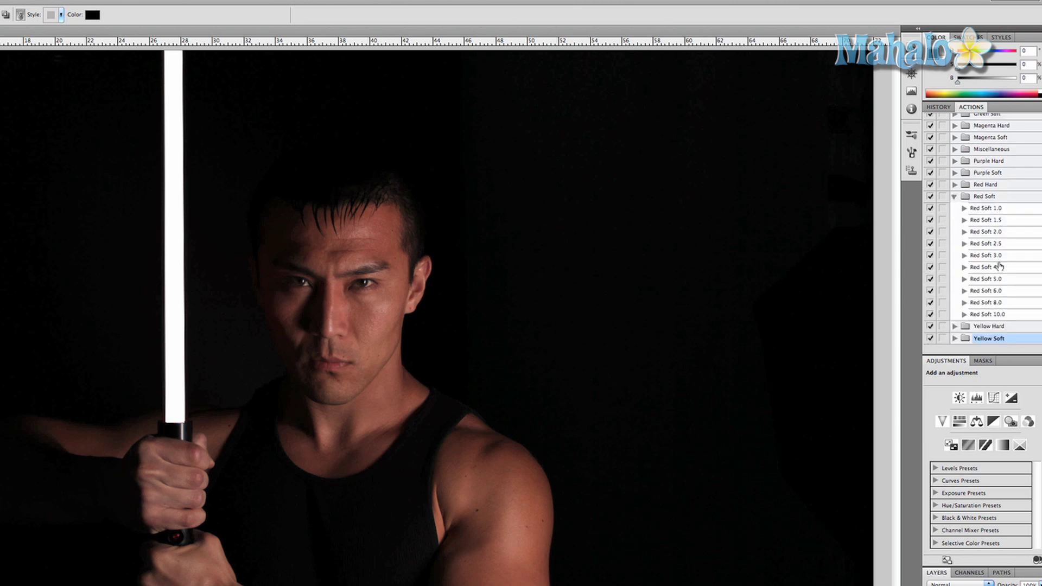
left_click(983, 315)
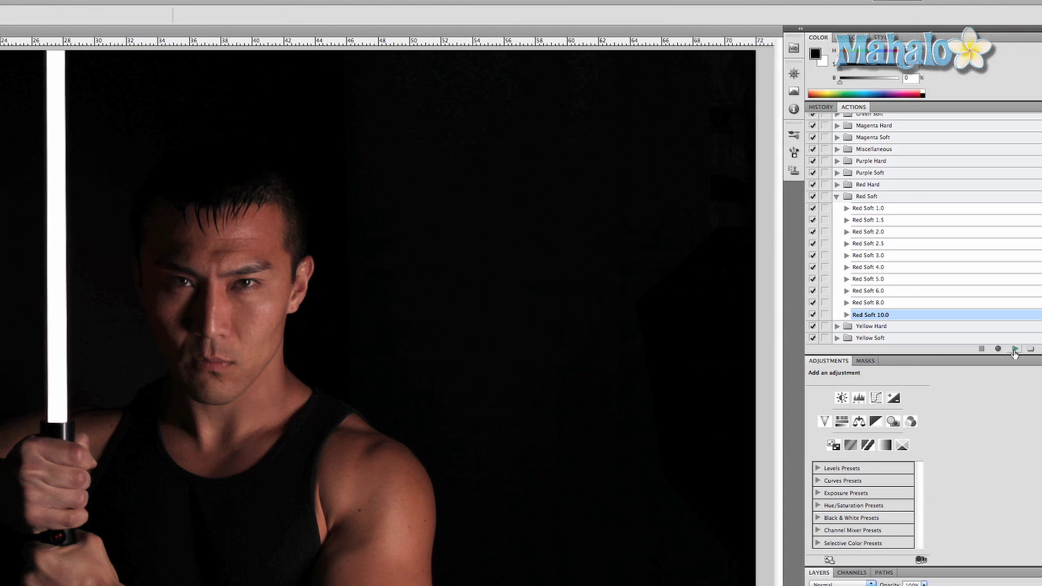
- Play Red Soft 10.0 on the blade, then compare with starkiller.jpg and return to red saber
left_click(1014, 350)
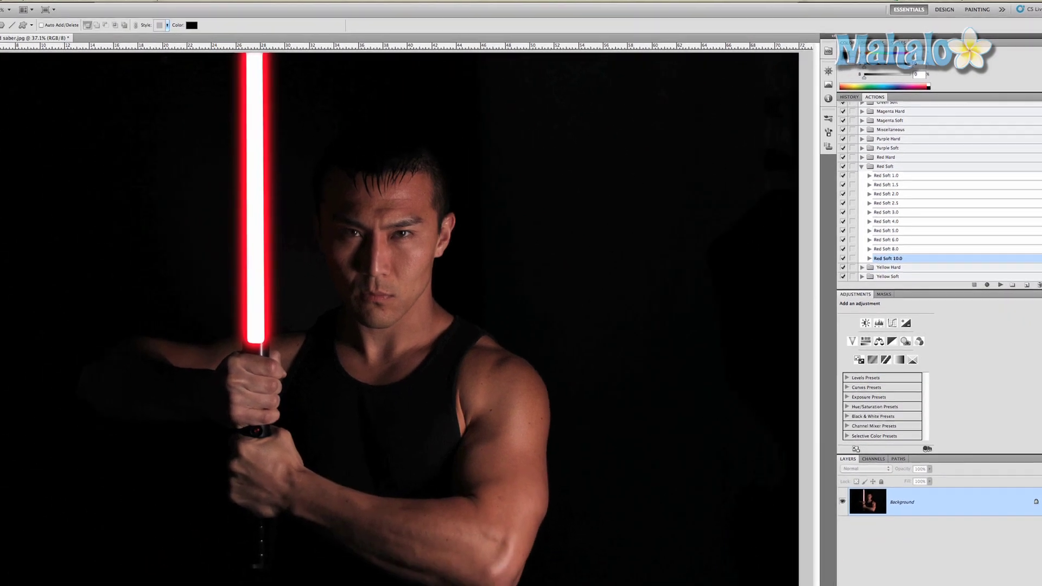
left_click(54, 41)
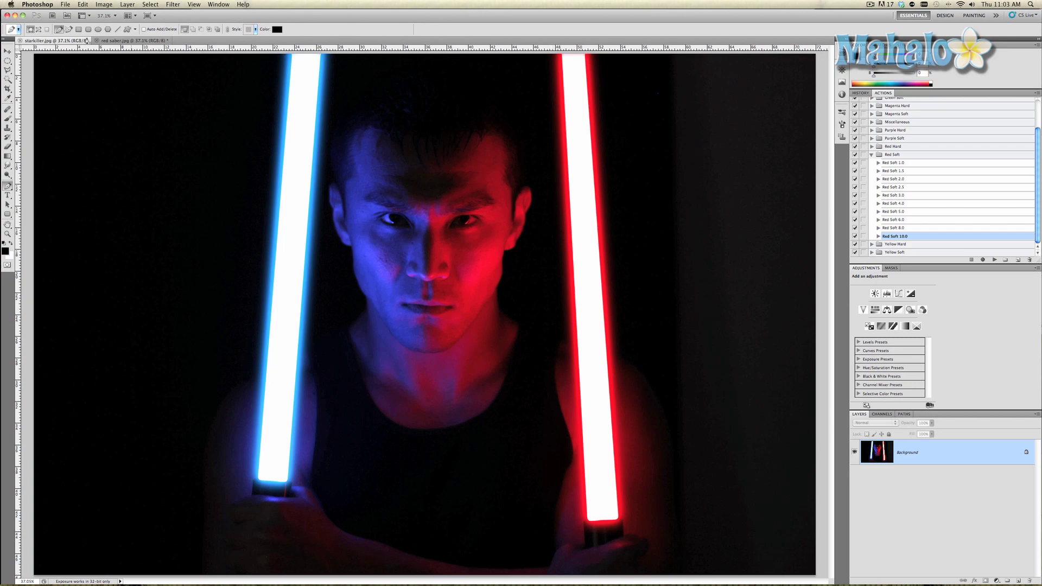
left_click(130, 41)
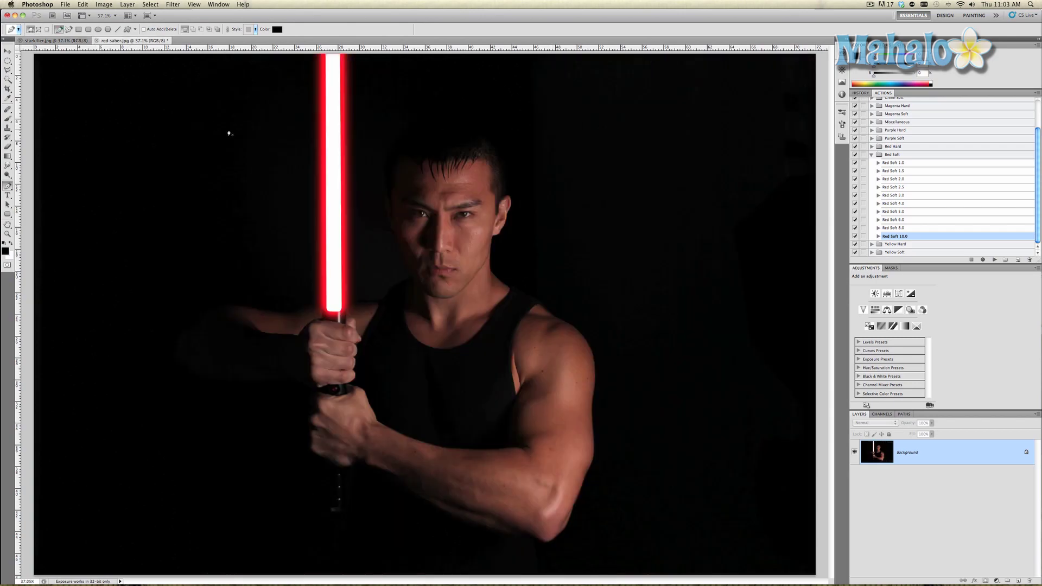